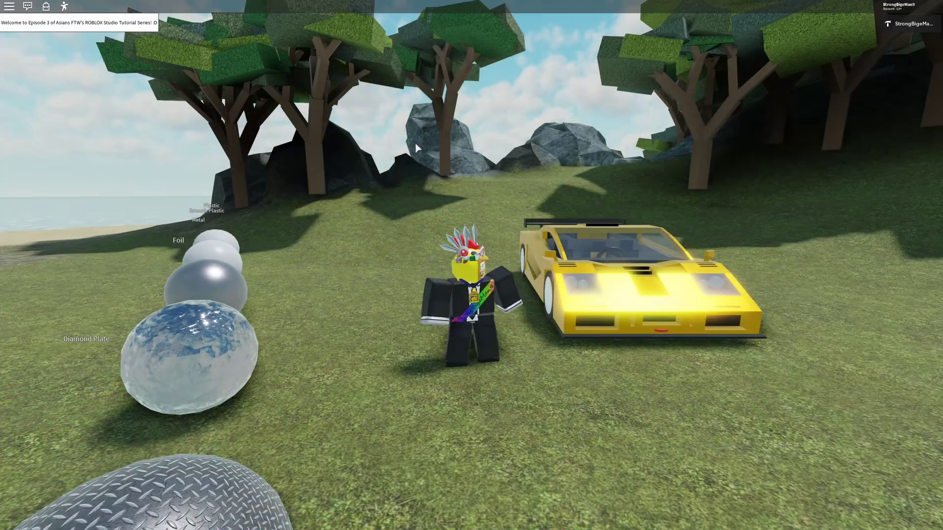
Lower the in-game graphics quality to its lowest level and resume the game.
{"action": "key", "text": "Escape"}
{"action": "left_click", "coordinate": [418, 151]}
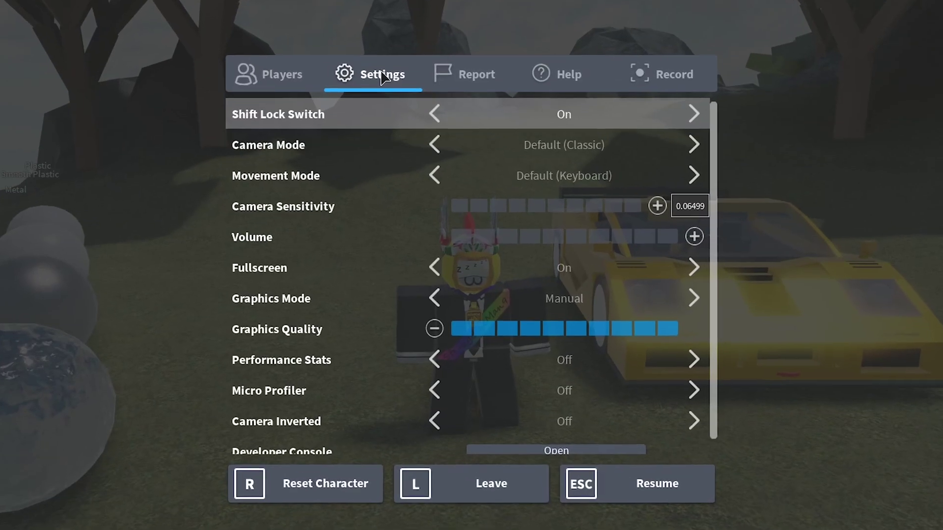
{"action": "key", "text": "Left"}
{"action": "key", "text": "Left"}
{"action": "key", "text": "Left"}
{"action": "key", "text": "Left"}
{"action": "key", "text": "Left"}
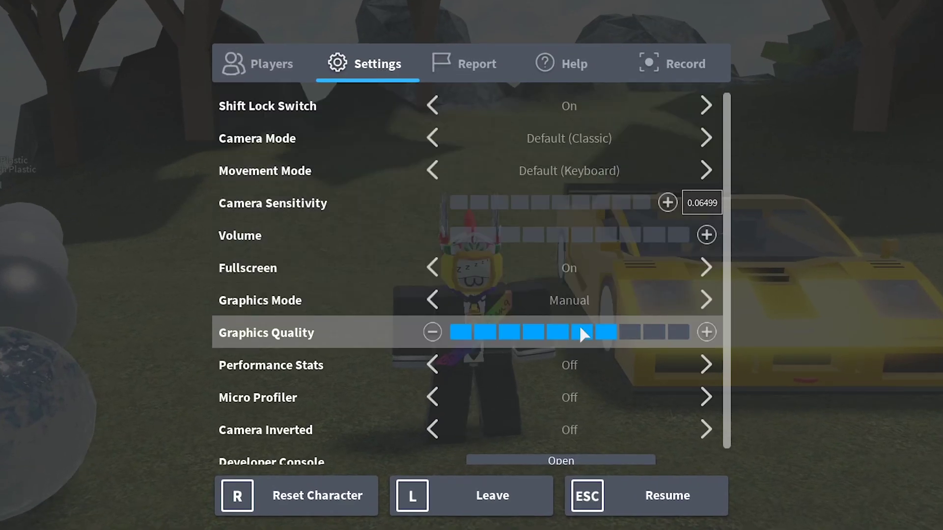
{"action": "key", "text": "shift+F10"}
{"action": "key", "text": "shift+F10"}
{"action": "key", "text": "shift+F10"}
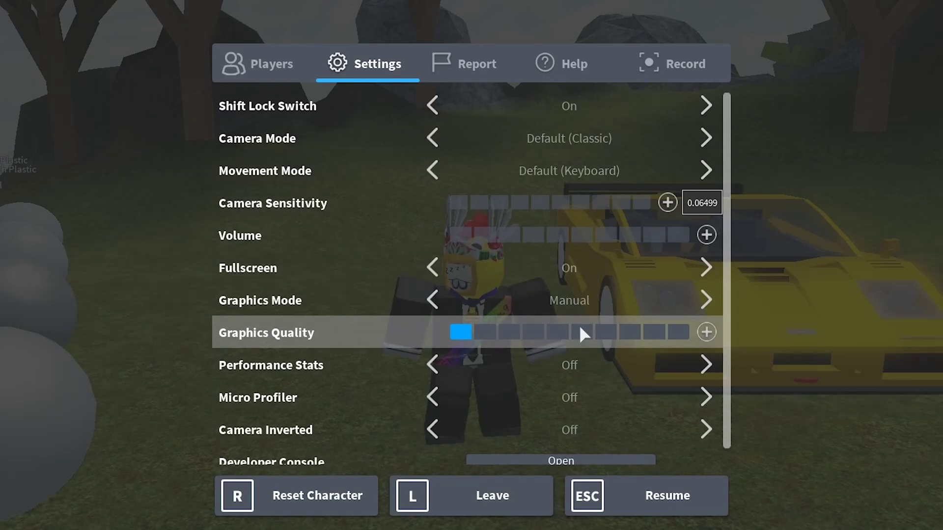
{"action": "key", "text": "Escape"}
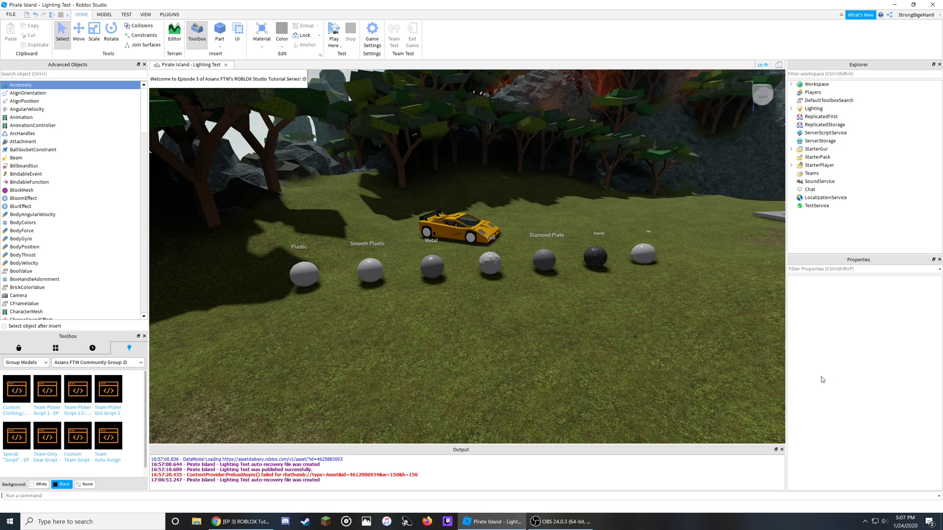
Review the Edit Quality Level choices up to Level 21 in the studio's rendering settings, and close the settings.
{"action": "key", "text": "s"}
{"action": "right_click_drag", "start_coordinate": [730, 368], "coordinate": [729, 368]}
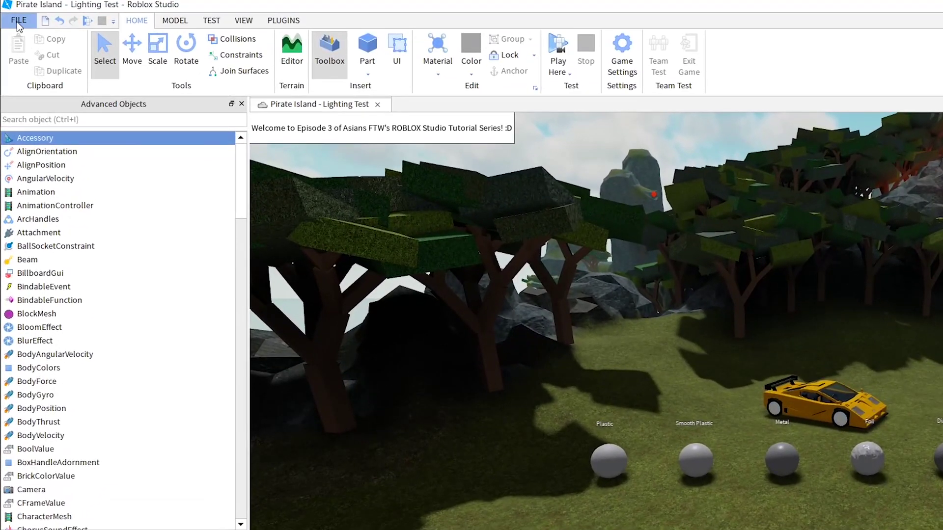
{"action": "left_click", "coordinate": [11, 15]}
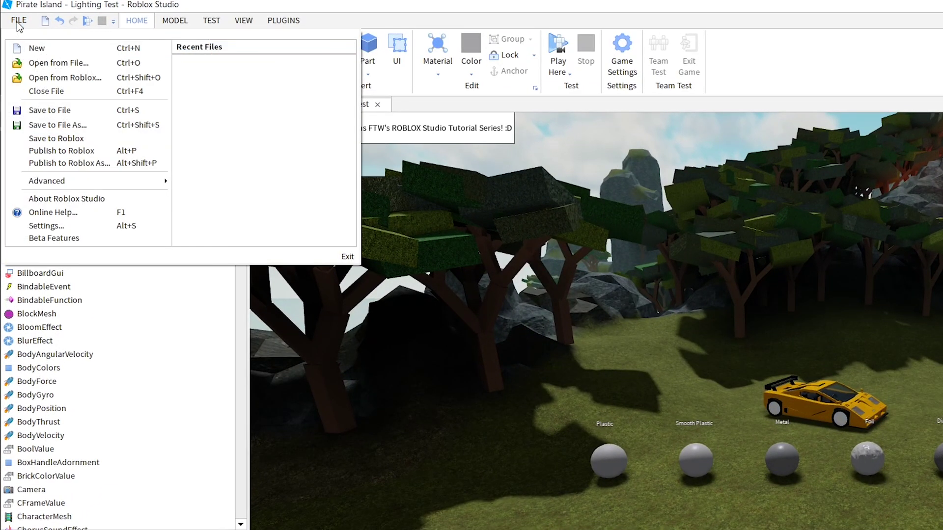
{"action": "left_click", "coordinate": [72, 226]}
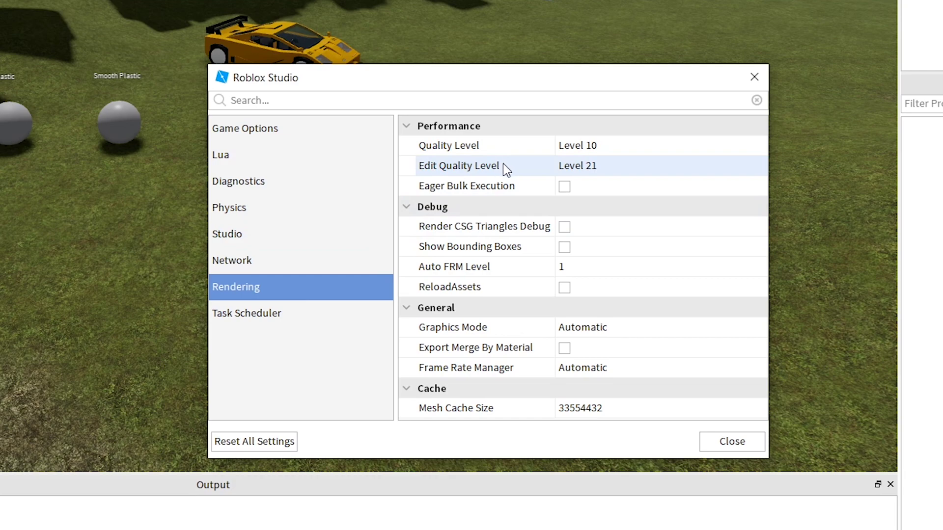
{"action": "left_click", "coordinate": [520, 166]}
{"action": "left_click", "coordinate": [579, 167]}
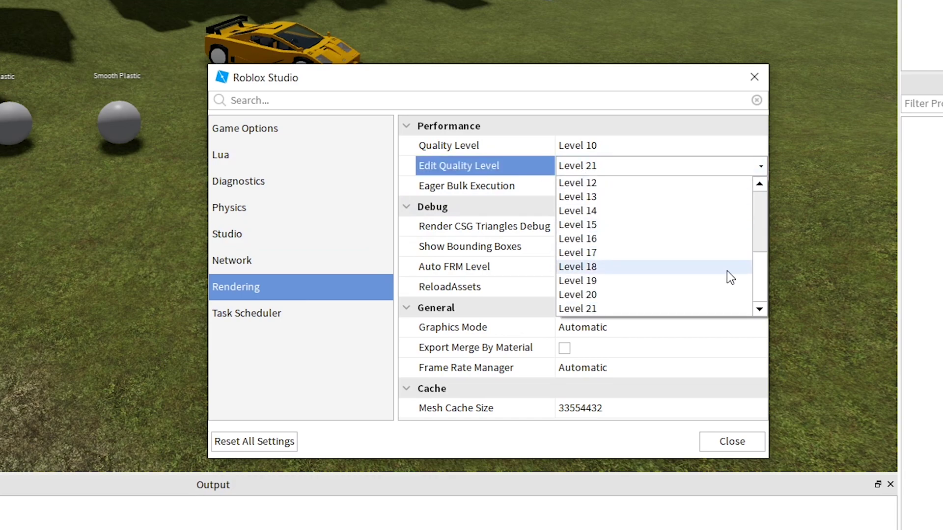
{"action": "left_click_drag", "start_coordinate": [764, 271], "coordinate": [763, 292]}
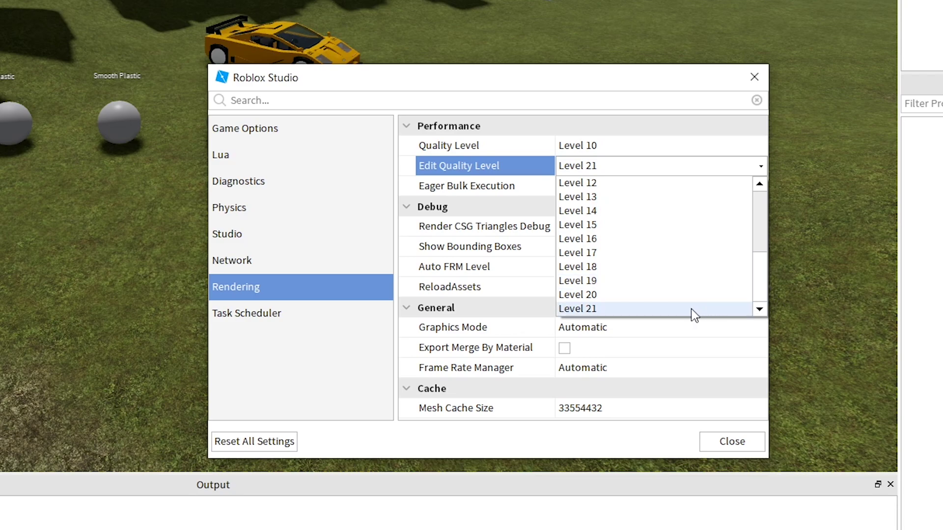
{"action": "left_click", "coordinate": [754, 77]}
{"action": "left_click", "coordinate": [754, 77]}
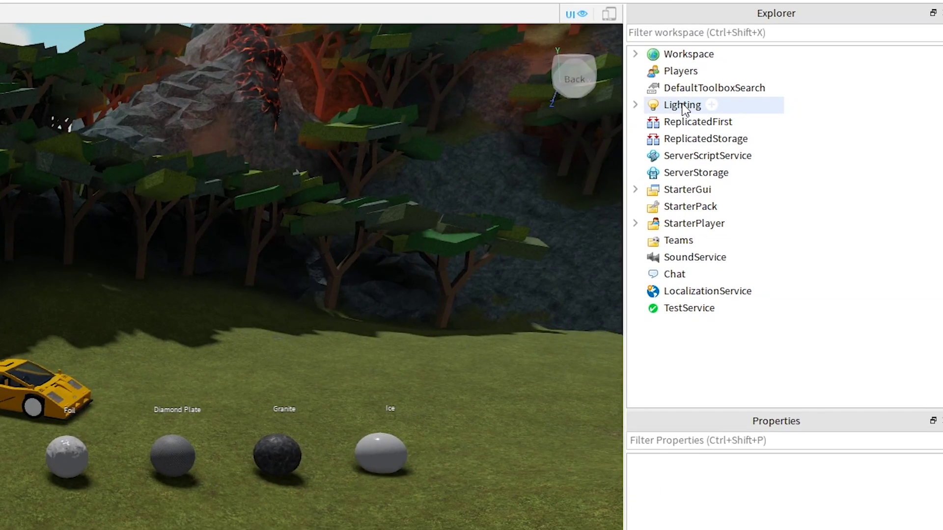
Select the Lighting service and review its Technology options, leaving ShadowMap chosen.
{"action": "left_click", "coordinate": [683, 105]}
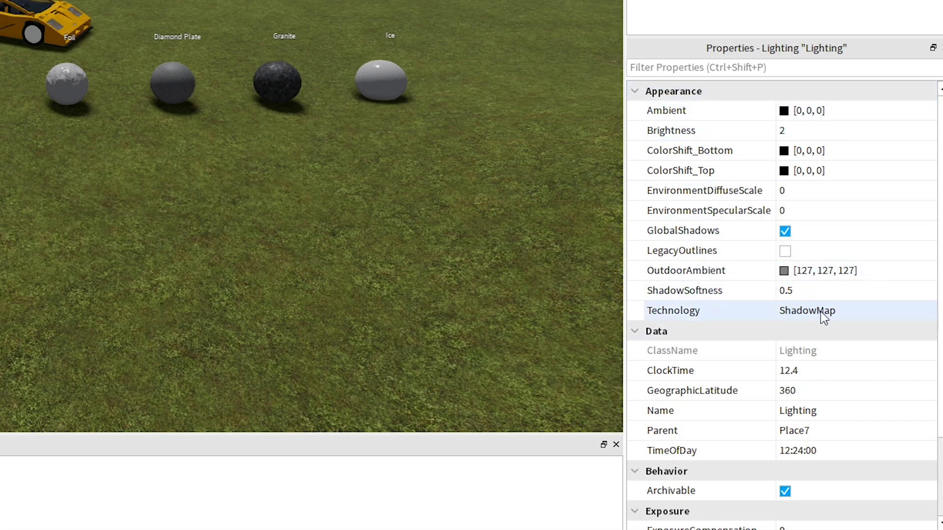
{"action": "left_click", "coordinate": [852, 312]}
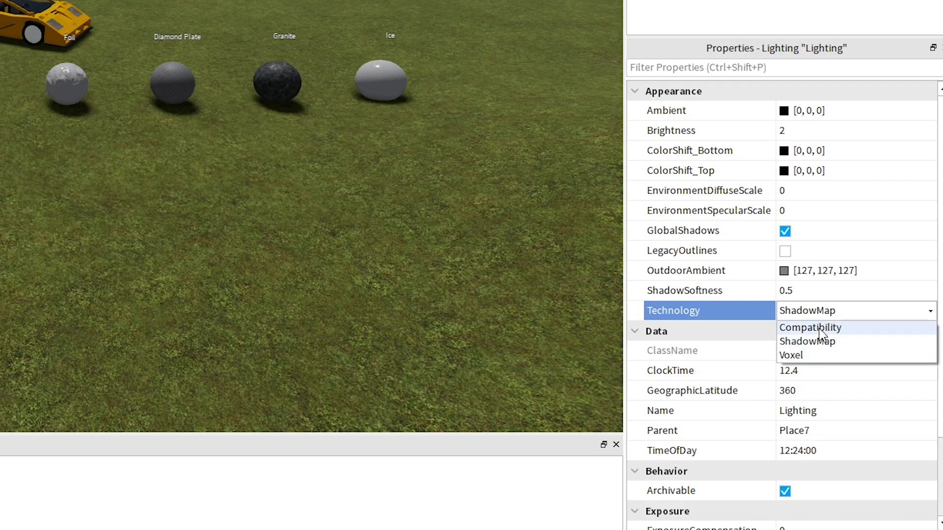
{"action": "left_click", "coordinate": [846, 311]}
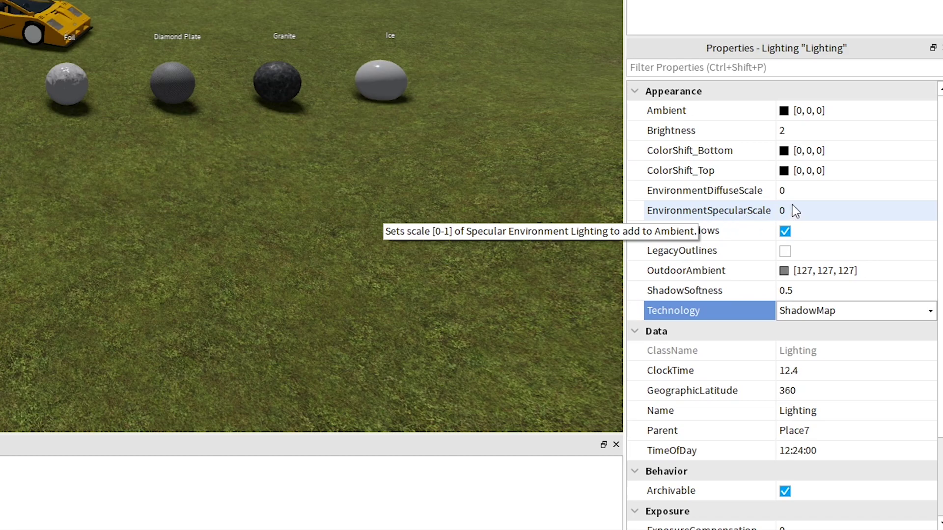
Set both EnvironmentDiffuseScale and EnvironmentSpecularScale of the Lighting service to 1.
{"action": "left_click", "coordinate": [807, 191]}
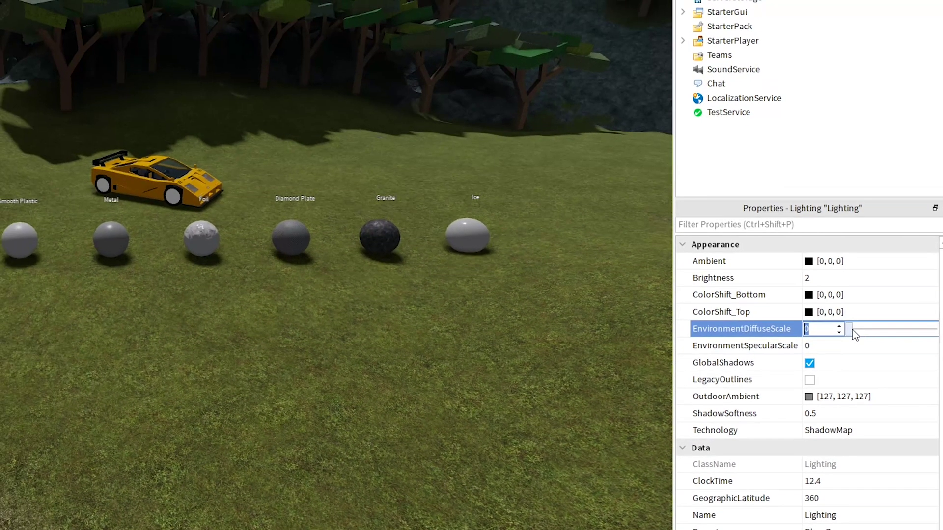
{"action": "left_click_drag", "start_coordinate": [850, 310], "coordinate": [935, 310]}
{"action": "left_click", "coordinate": [880, 345]}
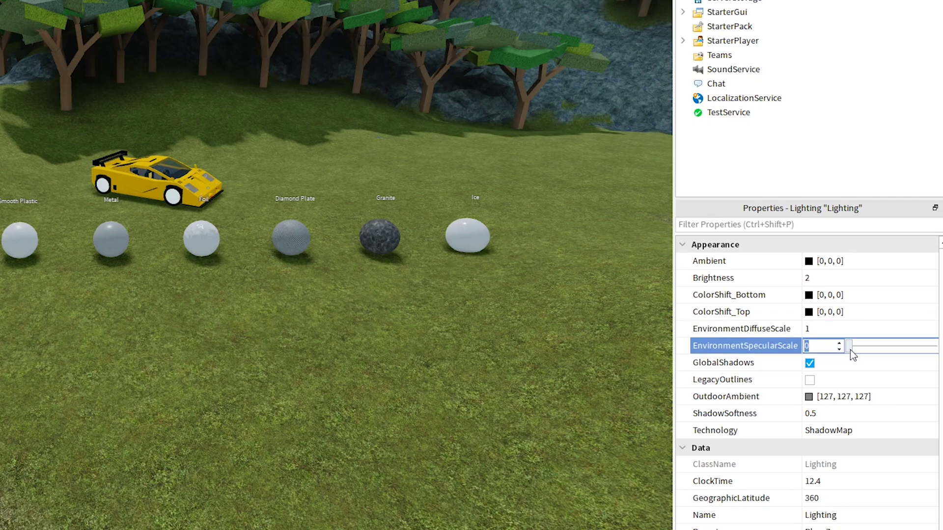
{"action": "left_click_drag", "start_coordinate": [850, 346], "coordinate": [935, 346]}
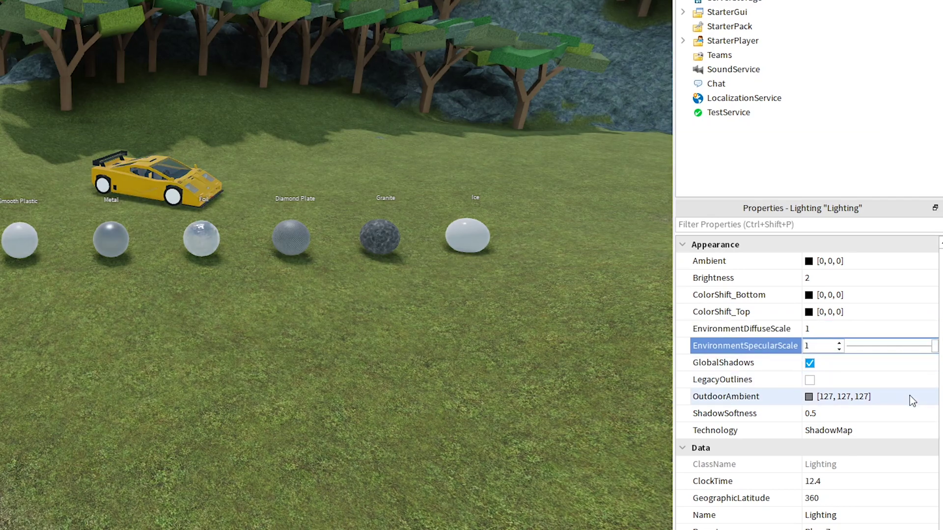
Set the Lighting service's OutdoorAmbient colour to 0,0,0.
{"action": "left_click", "coordinate": [820, 402]}
{"action": "type", "text": "0,0,0"}
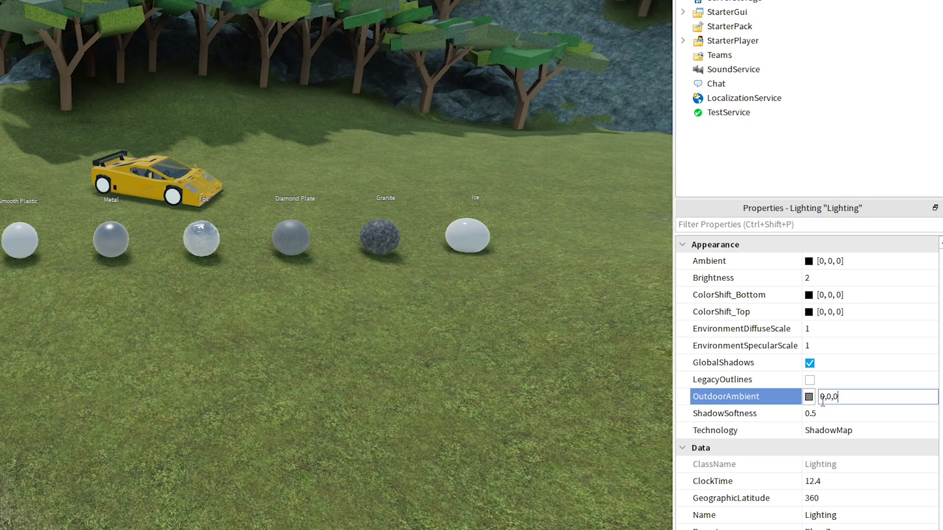
{"action": "key", "text": "Return"}
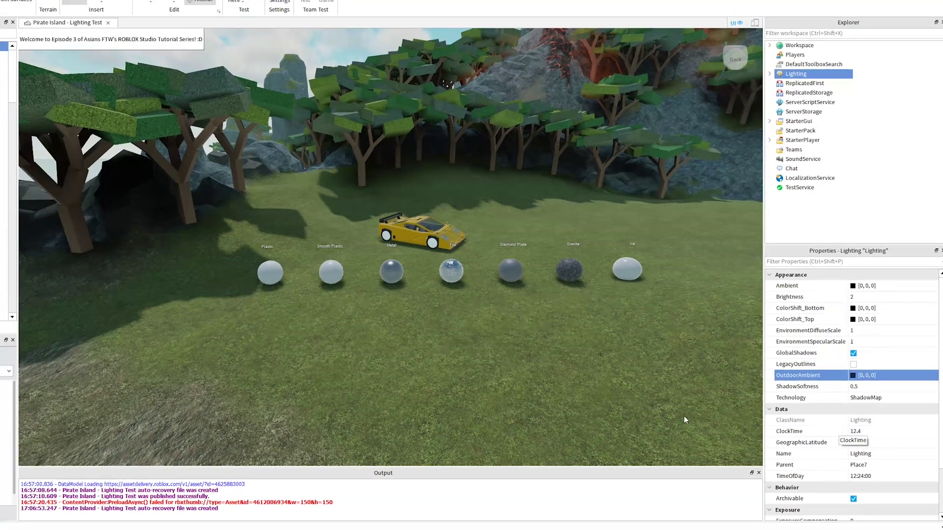
Examine how light and reflections look on the material spheres and the yellow car from several angles.
{"action": "left_click", "coordinate": [355, 437]}
{"action": "right_click_drag", "start_coordinate": [552, 402], "coordinate": [552, 402]}
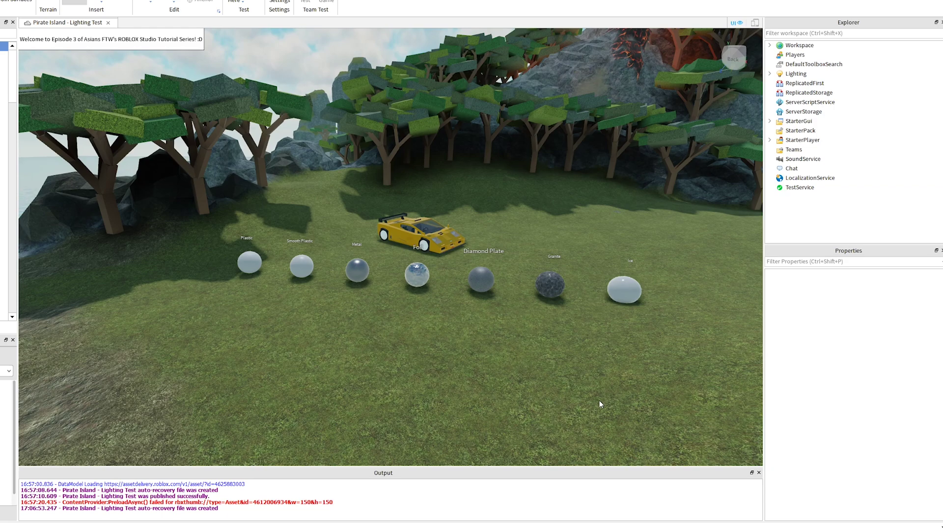
{"action": "key", "text": "d"}
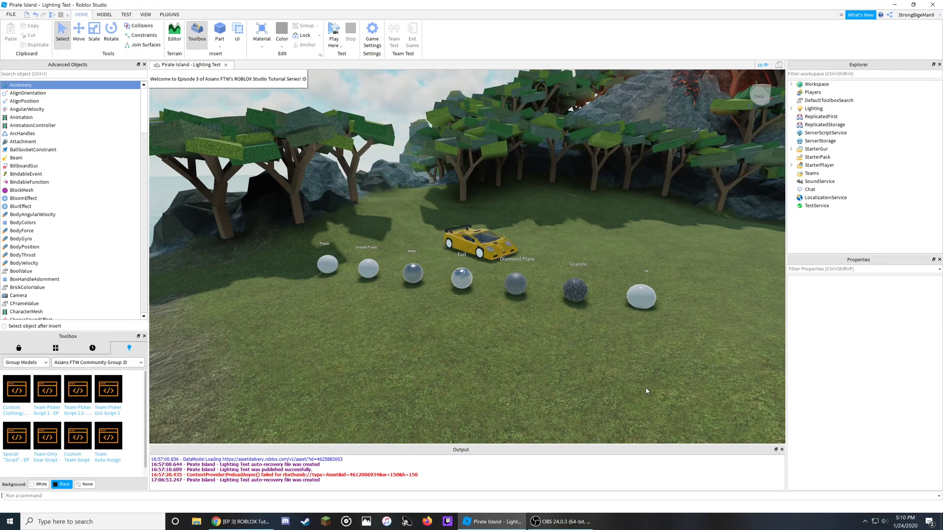
{"action": "key", "text": "w"}
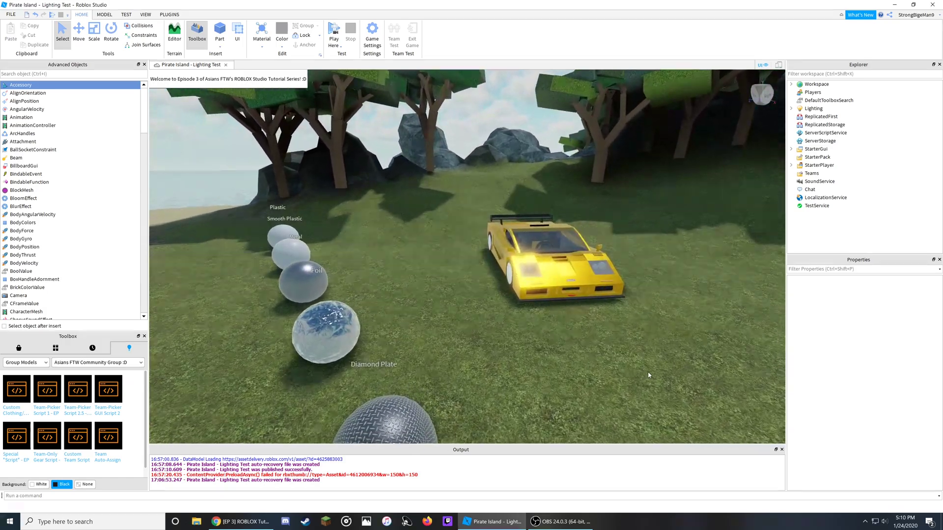
{"action": "key", "text": "d"}
{"action": "right_click_drag", "start_coordinate": [648, 375], "coordinate": [664, 352]}
{"action": "key", "text": "a"}
Set the Lighting service's EnvironmentSpecularScale to 0 and inspect the front of the yellow car without reflections.
{"action": "left_click", "coordinate": [813, 108]}
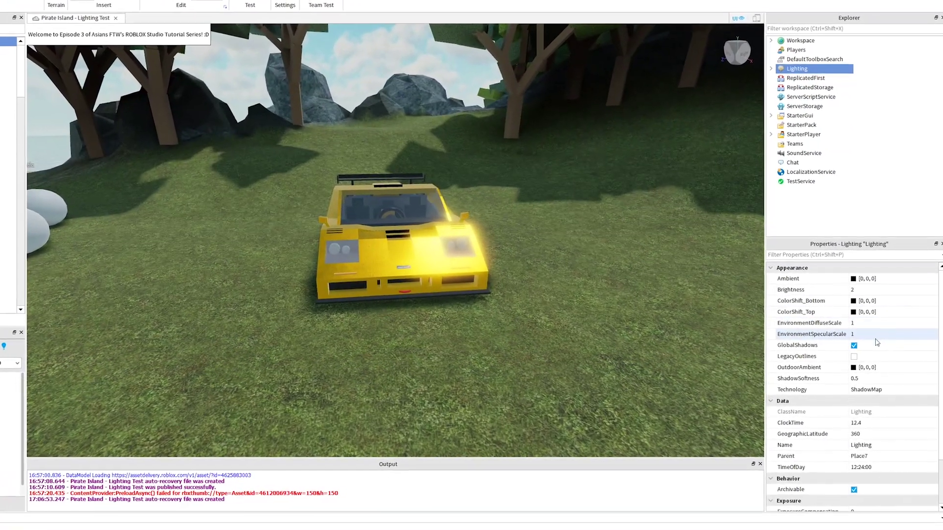
{"action": "left_click", "coordinate": [877, 338]}
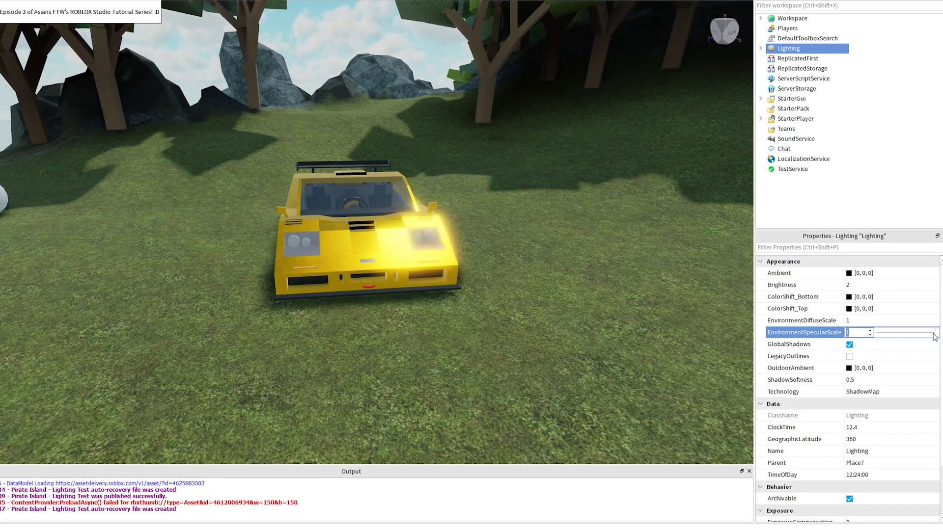
{"action": "left_click", "coordinate": [905, 337]}
{"action": "left_click_drag", "start_coordinate": [903, 333], "coordinate": [873, 333]}
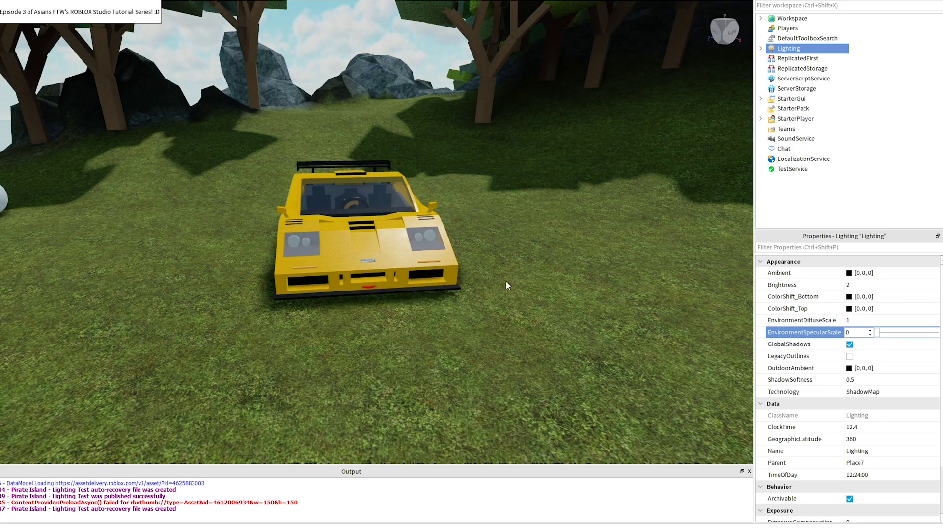
{"action": "key", "text": "d"}
{"action": "right_click_drag", "start_coordinate": [490, 278], "coordinate": [488, 278]}
{"action": "key", "text": "a"}
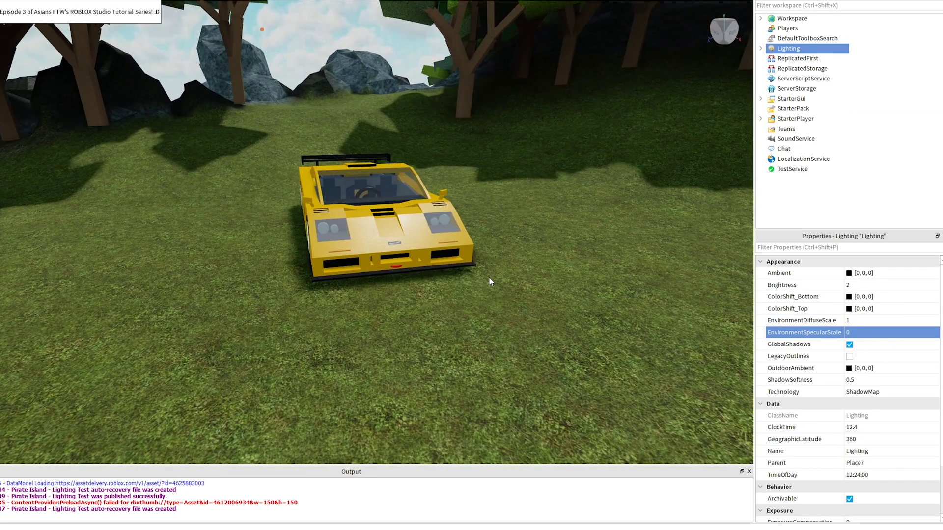
Set EnvironmentSpecularScale to 1 and inspect the reflections on the car and the row of material spheres.
{"action": "left_click", "coordinate": [862, 332]}
{"action": "left_click", "coordinate": [879, 333]}
{"action": "left_click_drag", "start_coordinate": [881, 335], "coordinate": [938, 333]}
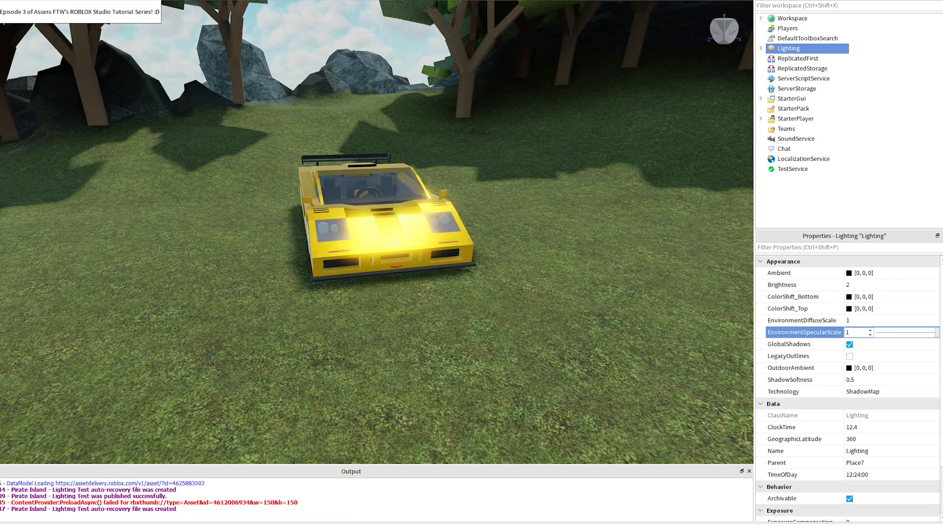
{"action": "key", "text": "s"}
{"action": "key", "text": "a"}
{"action": "right_click_drag", "start_coordinate": [591, 342], "coordinate": [638, 340]}
{"action": "key", "text": "d"}
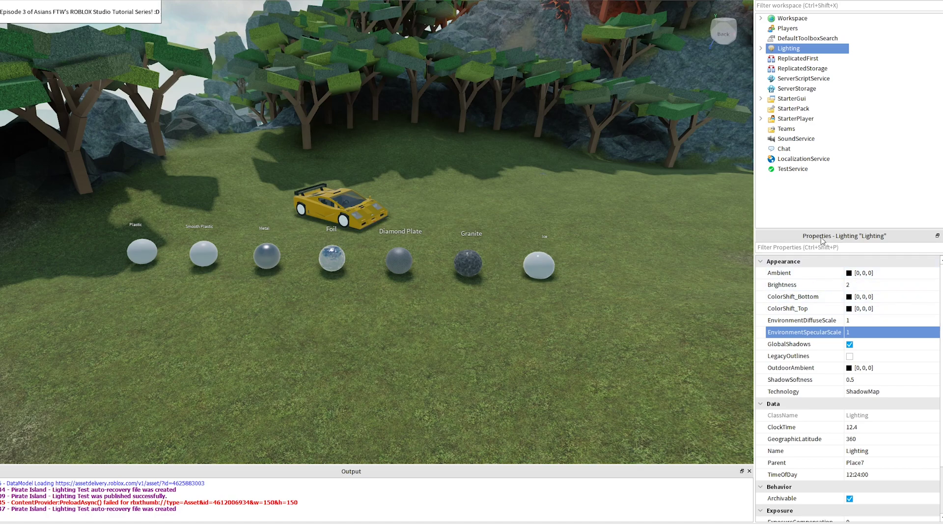
Try different times of day for the scene's lighting, ending with ClockTime at 13.6.
{"action": "left_click", "coordinate": [805, 428]}
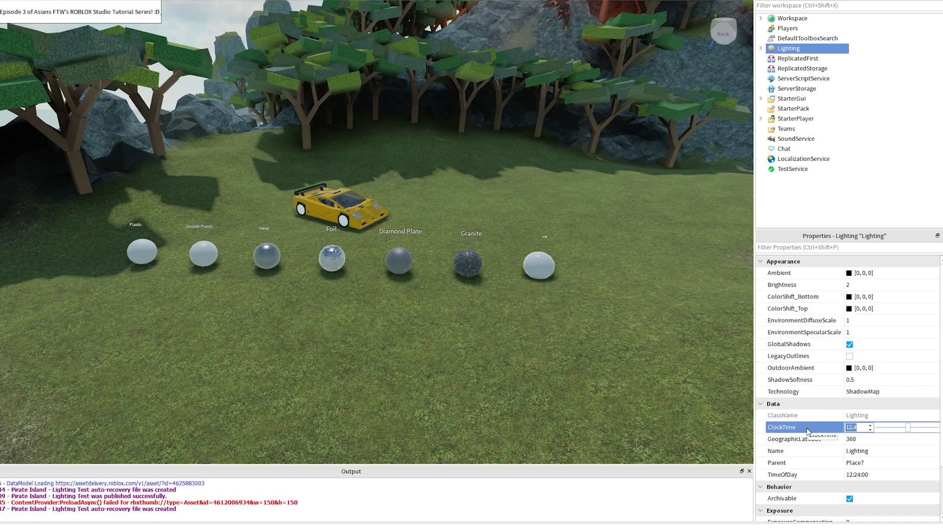
{"action": "mouse_move", "coordinate": [907, 428]}
{"action": "left_mouse_down"}
{"action": "mouse_move", "coordinate": [879, 430]}
{"action": "mouse_move", "coordinate": [940, 427]}
{"action": "mouse_move", "coordinate": [918, 431]}
{"action": "left_mouse_up"}
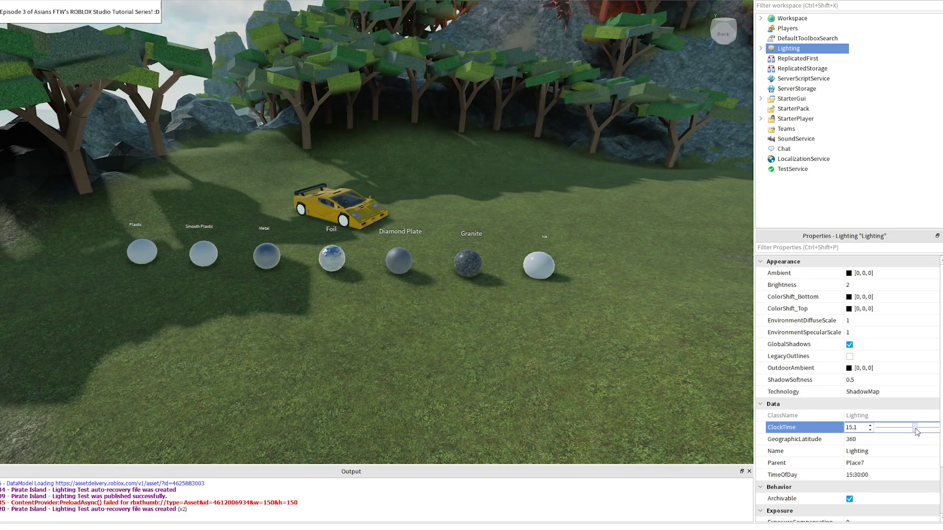
{"action": "left_click_drag", "start_coordinate": [915, 429], "coordinate": [911, 430]}
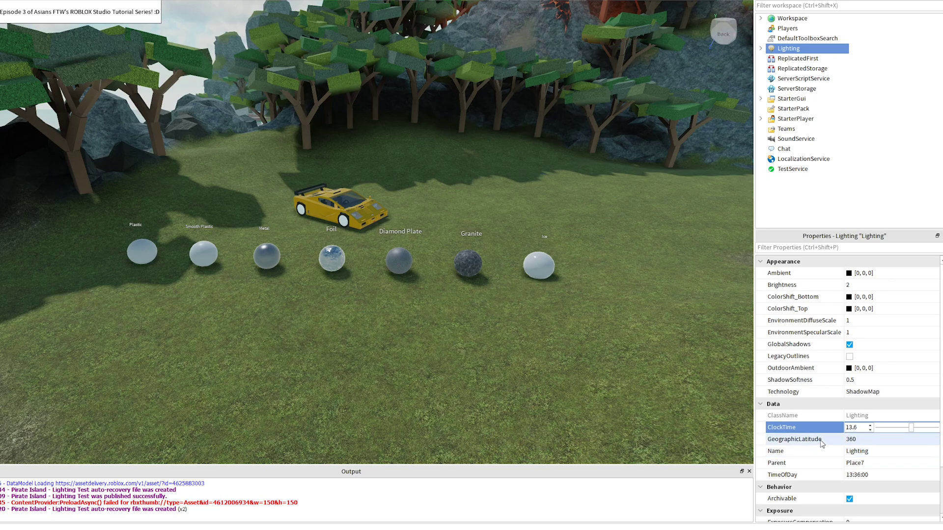
Look at the sun in the sky, set GeographicLatitude to 325, and check the shadows around the spheres.
{"action": "right_click_drag", "start_coordinate": [484, 395], "coordinate": [485, 383]}
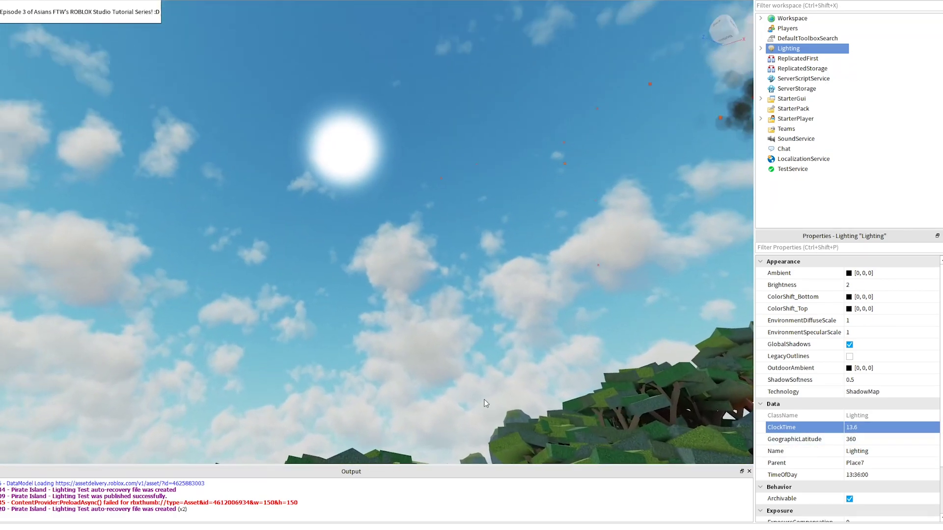
{"action": "left_click", "coordinate": [882, 441]}
{"action": "left_click_drag", "start_coordinate": [935, 441], "coordinate": [931, 443]}
{"action": "right_click_drag", "start_coordinate": [498, 311], "coordinate": [497, 308]}
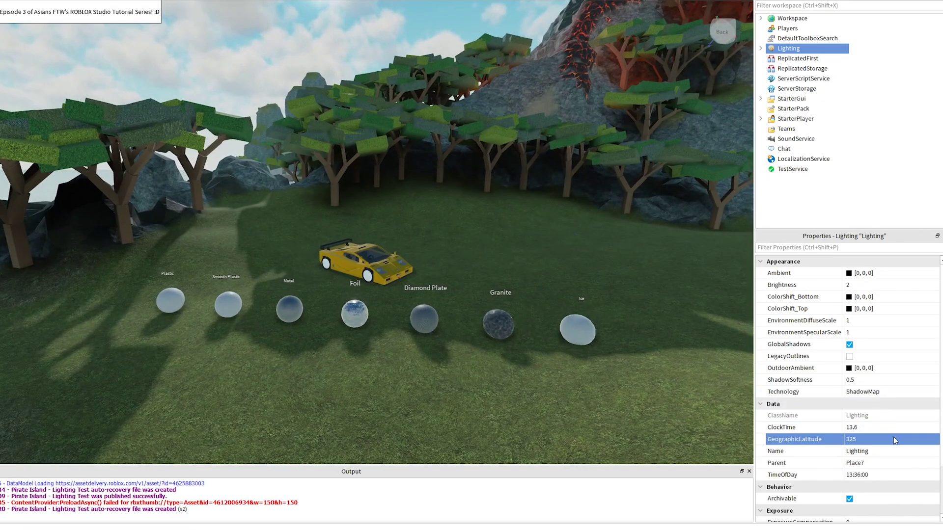
Set GeographicLatitude to 360 and ClockTime to 19.6 for a night scene.
{"action": "left_click", "coordinate": [893, 440]}
{"action": "mouse_move", "coordinate": [932, 444]}
{"action": "left_mouse_down"}
{"action": "mouse_move", "coordinate": [917, 431]}
{"action": "mouse_move", "coordinate": [928, 432]}
{"action": "left_mouse_up"}
{"action": "left_click", "coordinate": [908, 429]}
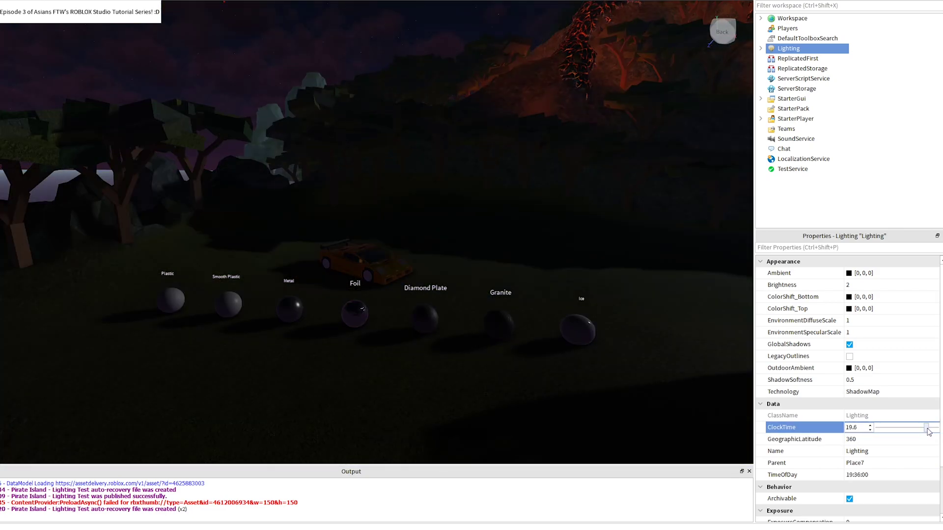
Raise the Lighting Brightness to 3.11 and check the effect on the night scene around the car and spheres.
{"action": "left_click", "coordinate": [860, 287]}
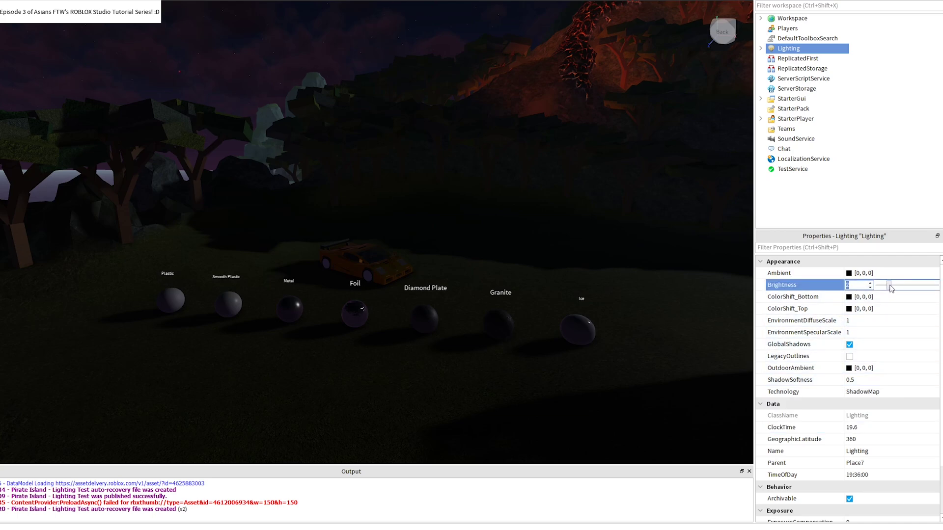
{"action": "left_click_drag", "start_coordinate": [891, 289], "coordinate": [897, 289]}
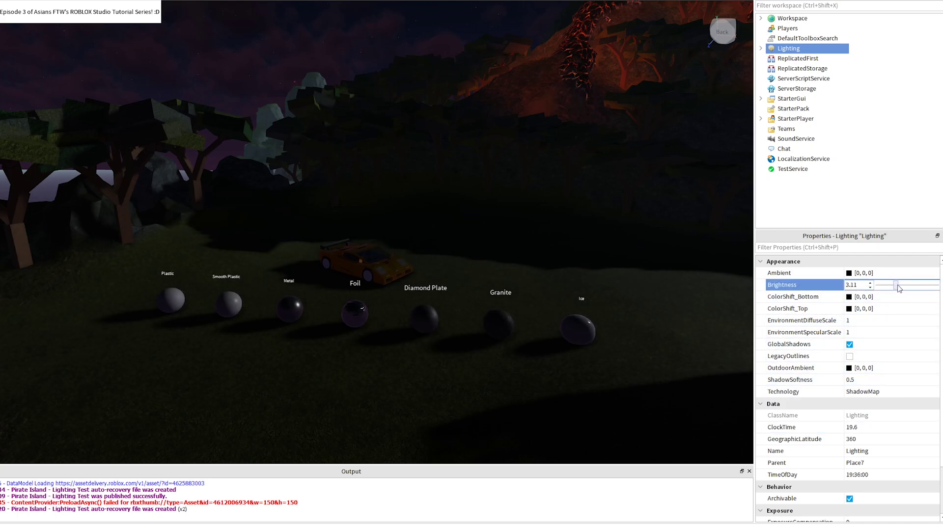
{"action": "right_click_drag", "start_coordinate": [478, 278], "coordinate": [482, 278]}
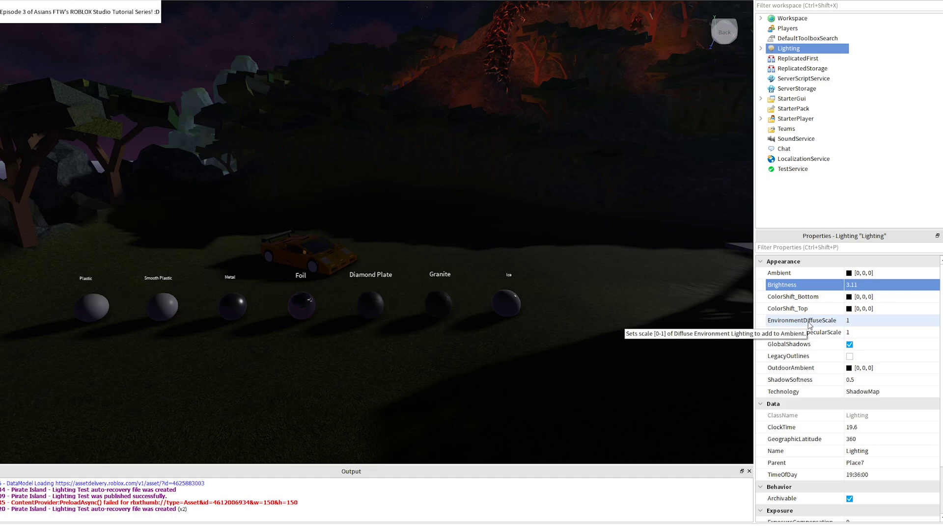
Try EnvironmentDiffuseScale at 0 on the night scene and return it to 1 to compare the diffuse lighting.
{"action": "left_click", "coordinate": [883, 324]}
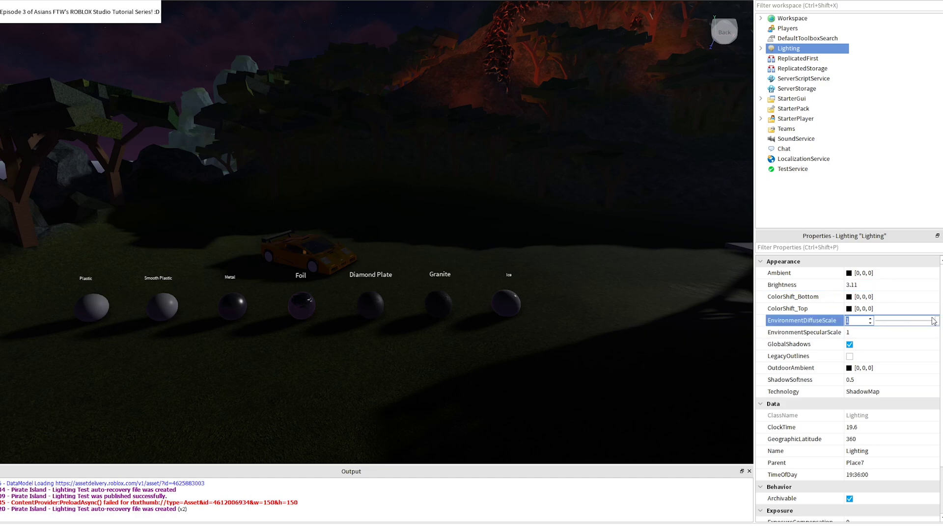
{"action": "left_click_drag", "start_coordinate": [938, 321], "coordinate": [876, 323]}
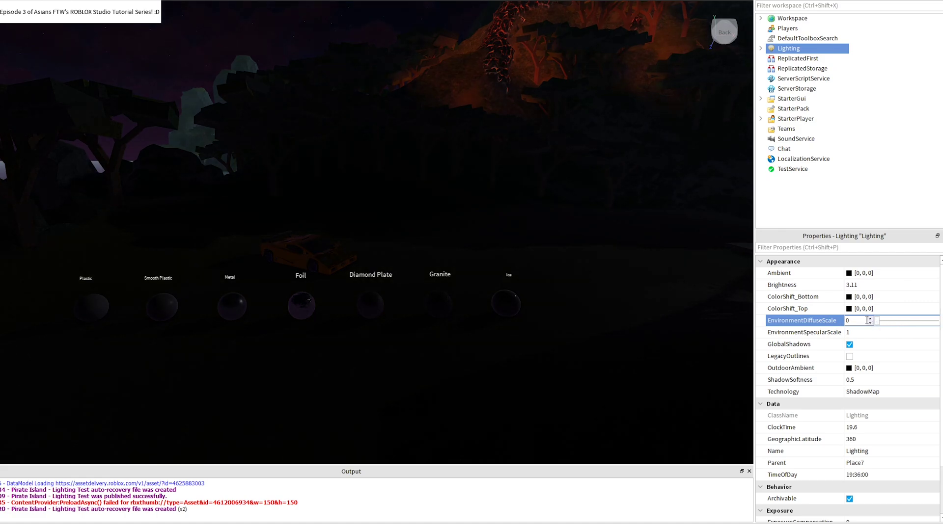
{"action": "mouse_move", "coordinate": [659, 279]}
{"action": "right_mouse_down"}
{"action": "mouse_move", "coordinate": [596, 262]}
{"action": "mouse_move", "coordinate": [599, 270]}
{"action": "mouse_move", "coordinate": [584, 274]}
{"action": "mouse_move", "coordinate": [652, 280]}
{"action": "right_mouse_up"}
{"action": "left_click", "coordinate": [863, 323]}
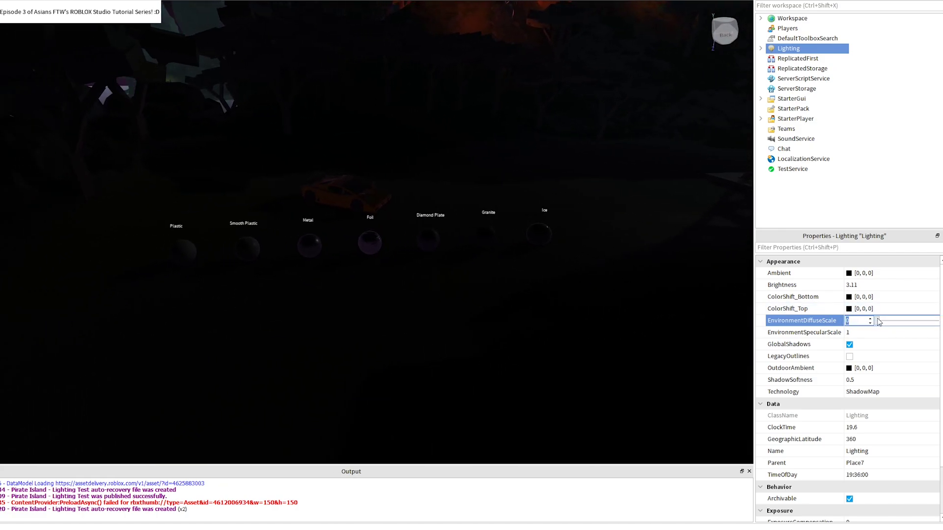
{"action": "left_click_drag", "start_coordinate": [877, 322], "coordinate": [936, 321]}
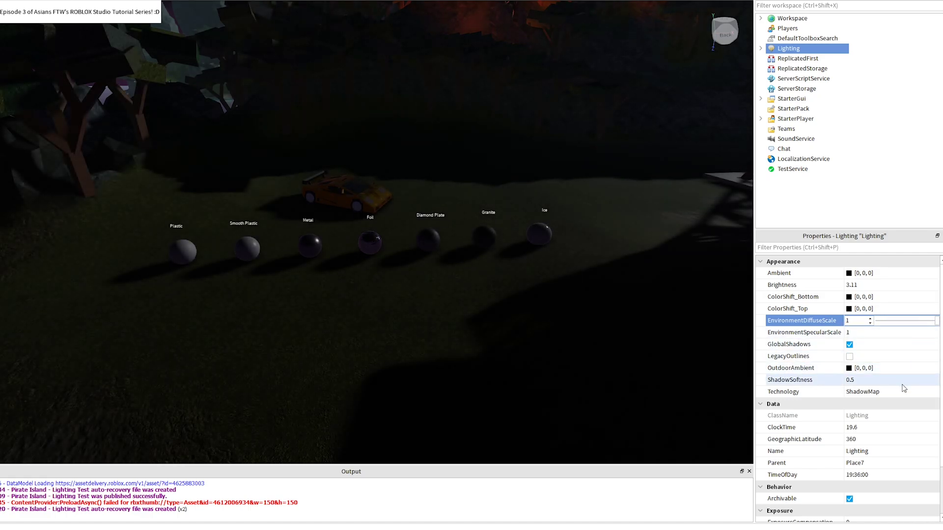
Set ClockTime to 11.8 for a daytime scene.
{"action": "left_click", "coordinate": [898, 428]}
{"action": "left_click_drag", "start_coordinate": [926, 428], "coordinate": [907, 431]}
{"action": "scroll", "coordinate": [301, 258], "scroll_direction": "up", "scroll_amount": 4}
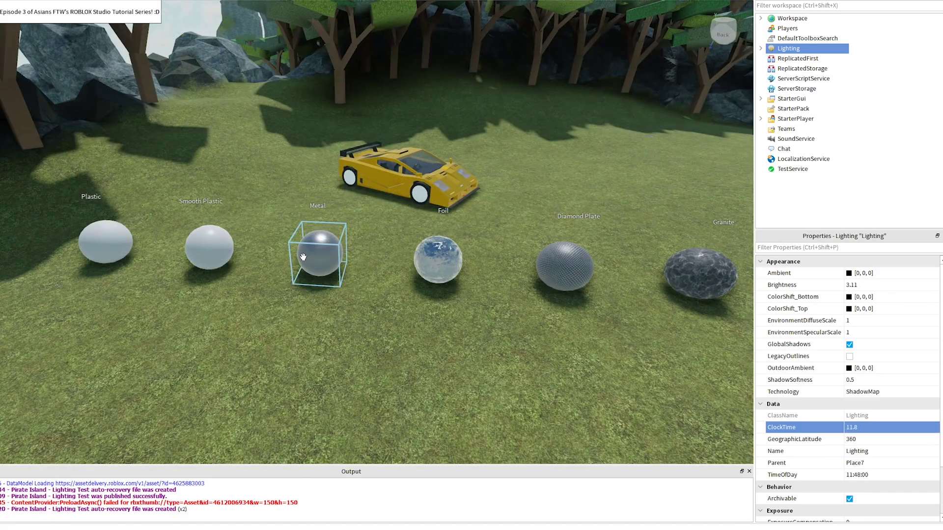
Examine the daylight, reflections and shadows along the row of material spheres, ending close to the Plastic sphere.
{"action": "key", "text": "d"}
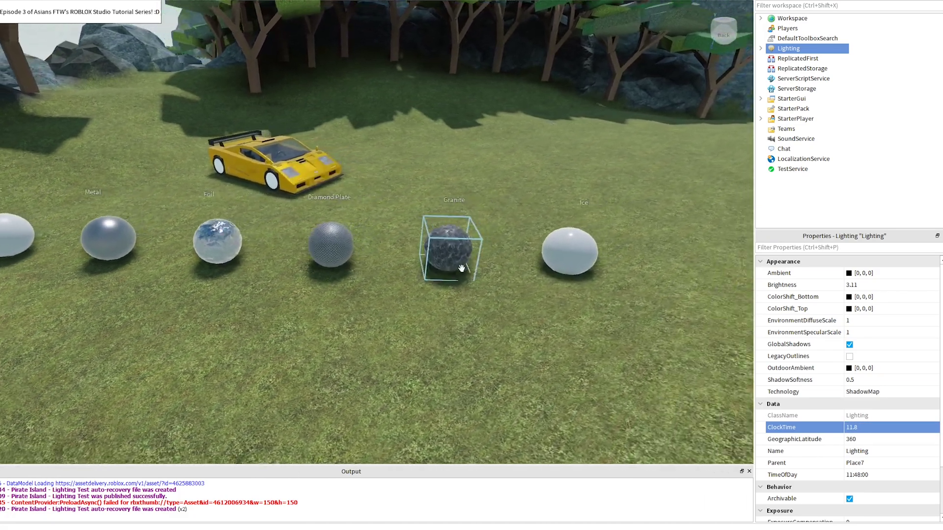
{"action": "right_click_drag", "start_coordinate": [461, 269], "coordinate": [461, 269]}
{"action": "key", "text": "a"}
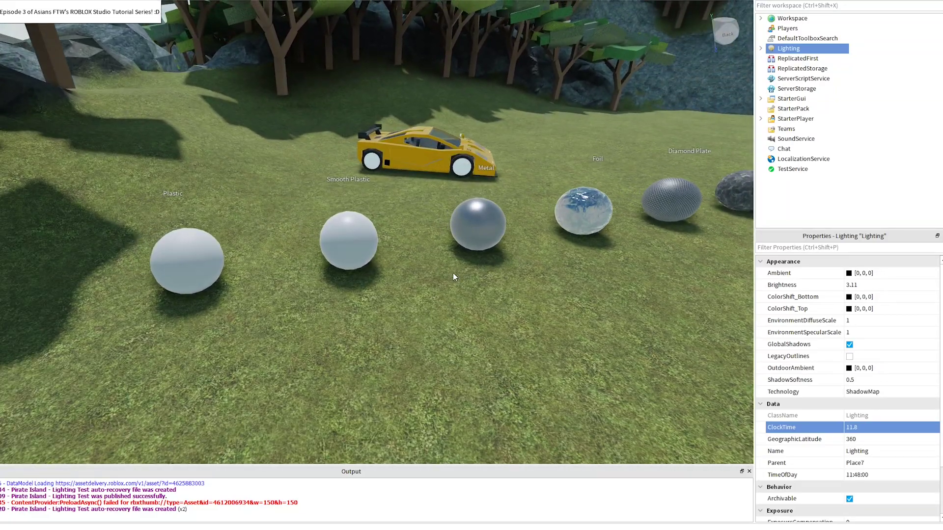
{"action": "scroll", "coordinate": [254, 308], "scroll_direction": "up", "scroll_amount": 3}
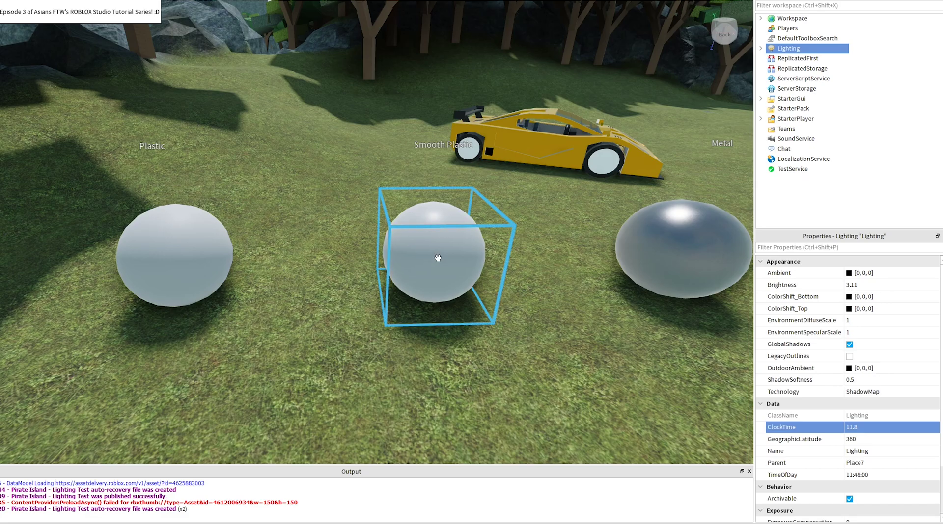
{"action": "key", "text": "d"}
{"action": "key", "text": "d"}
{"action": "right_click_drag", "start_coordinate": [438, 258], "coordinate": [442, 269]}
{"action": "key", "text": "d"}
{"action": "scroll", "coordinate": [443, 268], "scroll_direction": "up", "scroll_amount": 3}
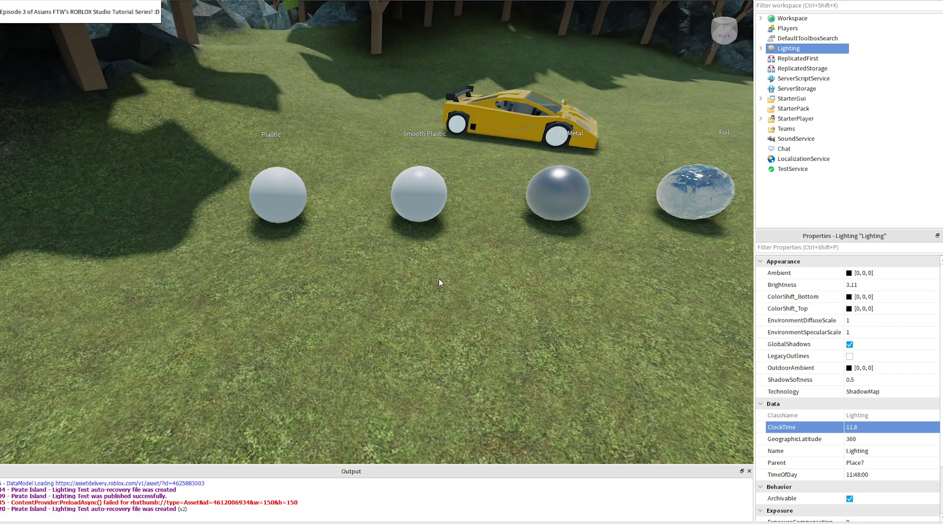
{"action": "scroll", "coordinate": [438, 278], "scroll_direction": "up", "scroll_amount": 5}
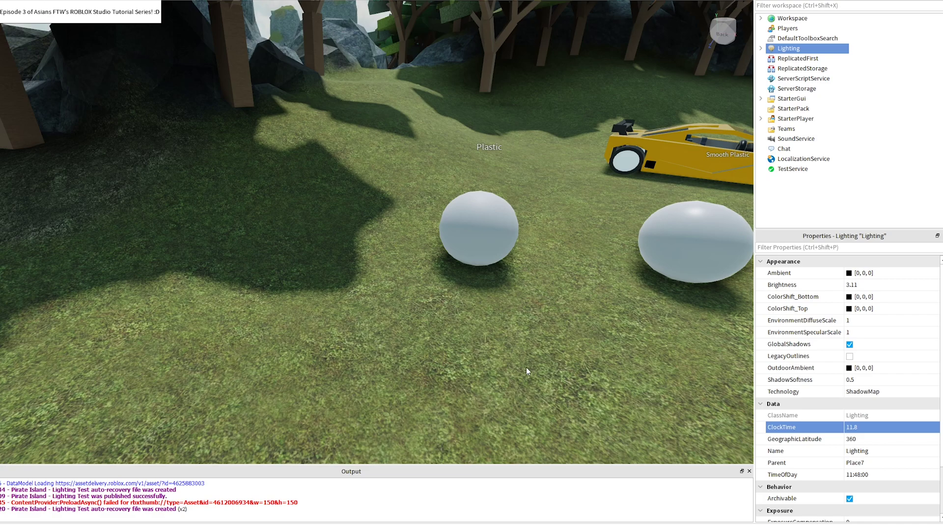
Try ShadowSoftness at 0 and at 1, comparing the edges of the tree and Plastic sphere shadows.
{"action": "left_click", "coordinate": [863, 381]}
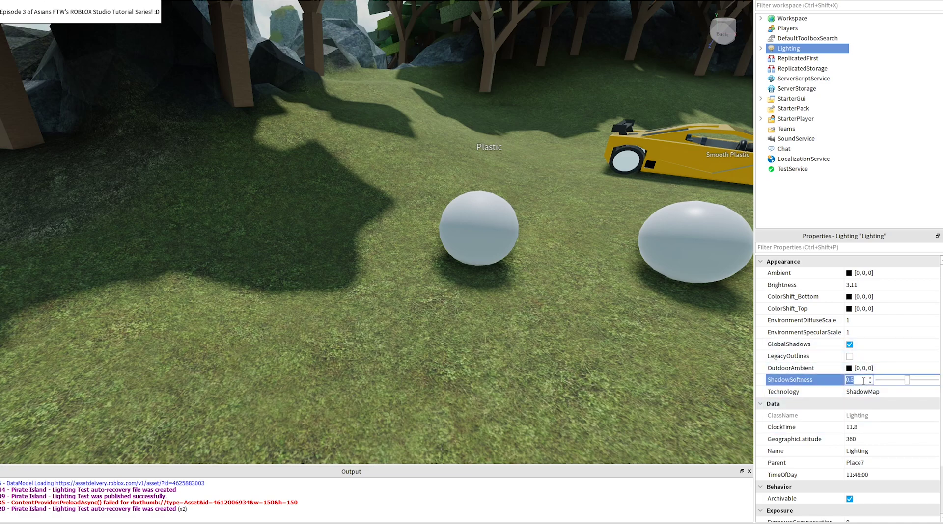
{"action": "left_click_drag", "start_coordinate": [906, 381], "coordinate": [868, 380]}
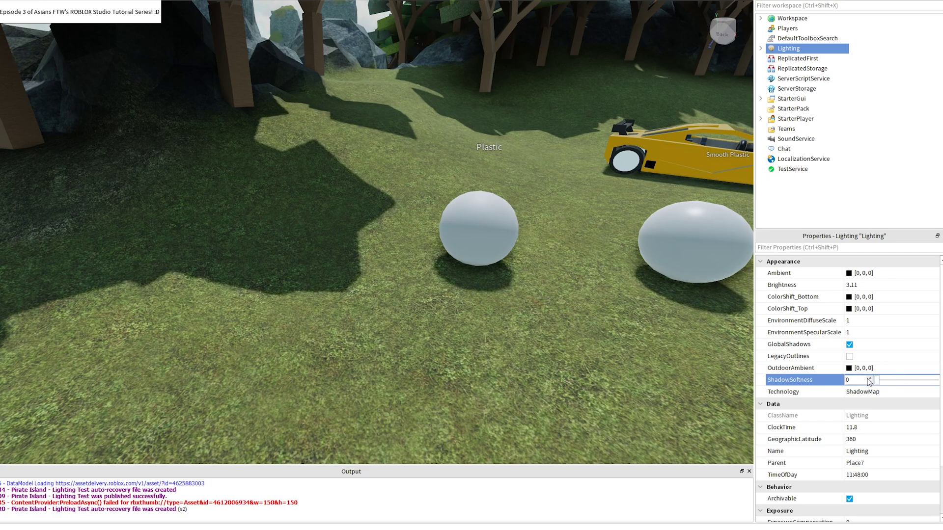
{"action": "right_click_drag", "start_coordinate": [284, 294], "coordinate": [284, 294]}
{"action": "key", "text": "a"}
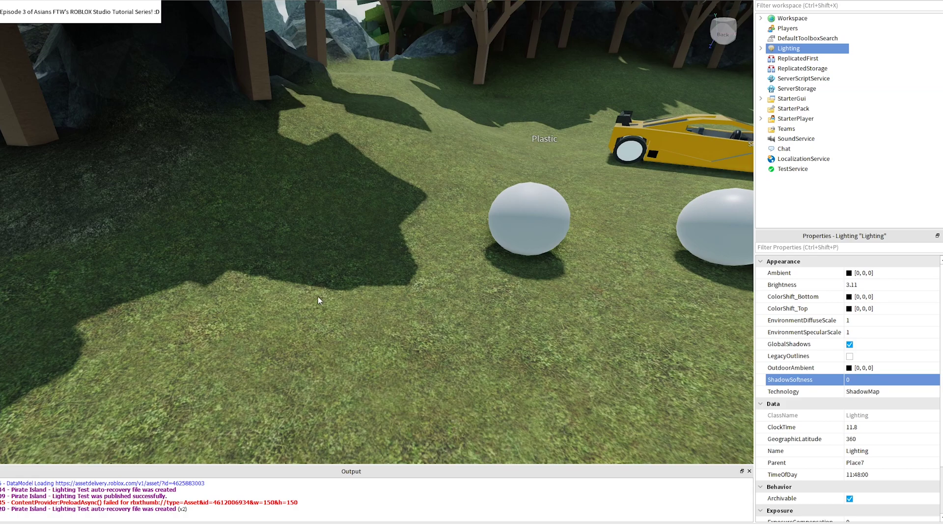
{"action": "left_click", "coordinate": [873, 380]}
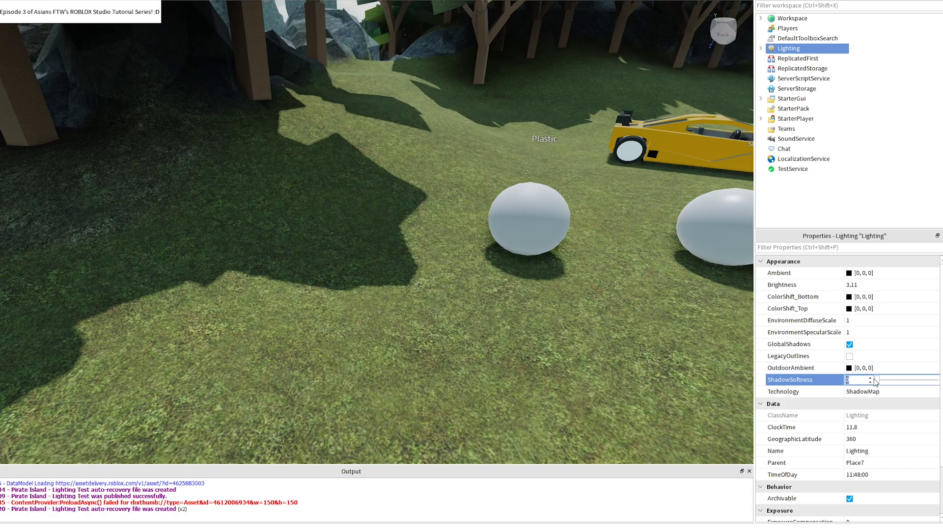
{"action": "left_click_drag", "start_coordinate": [879, 383], "coordinate": [928, 383]}
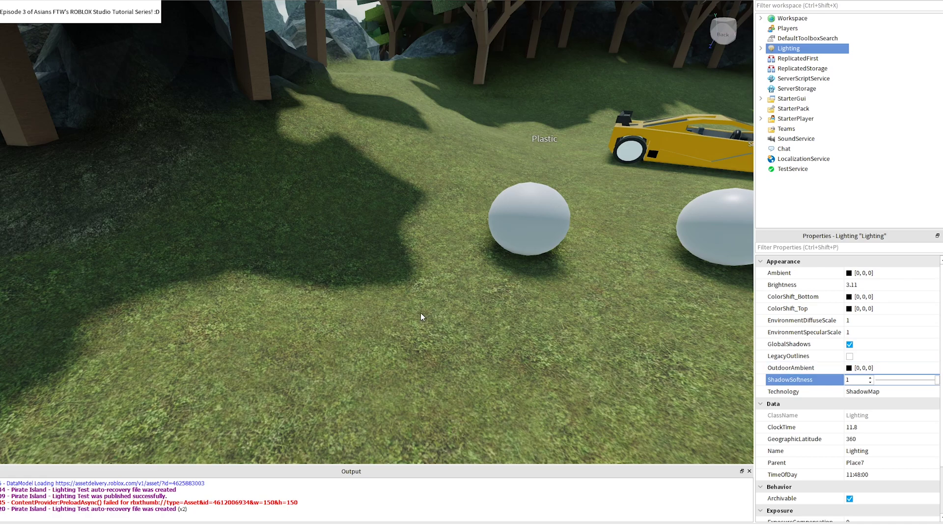
Set ShadowSoftness to 0.5.
{"action": "left_click_drag", "start_coordinate": [861, 380], "coordinate": [767, 370]}
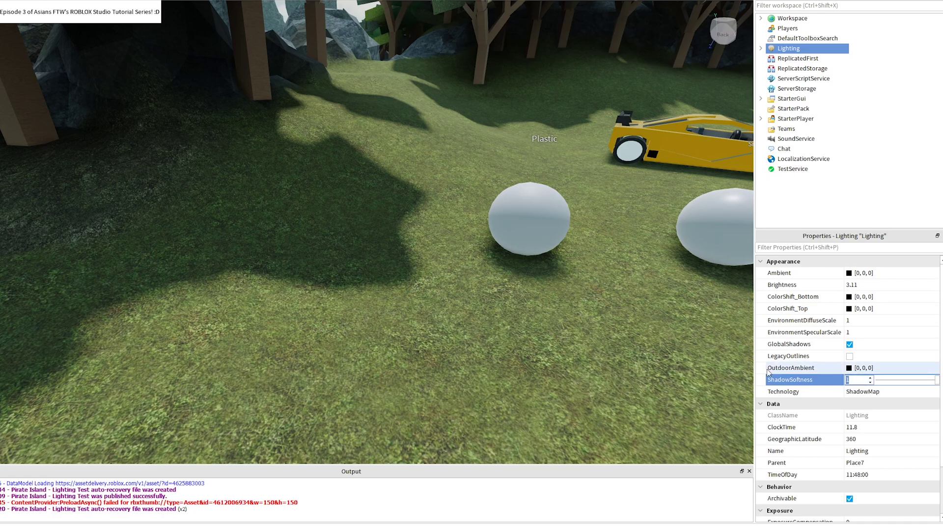
{"action": "type", "text": "0.5"}
{"action": "key", "text": "Return"}
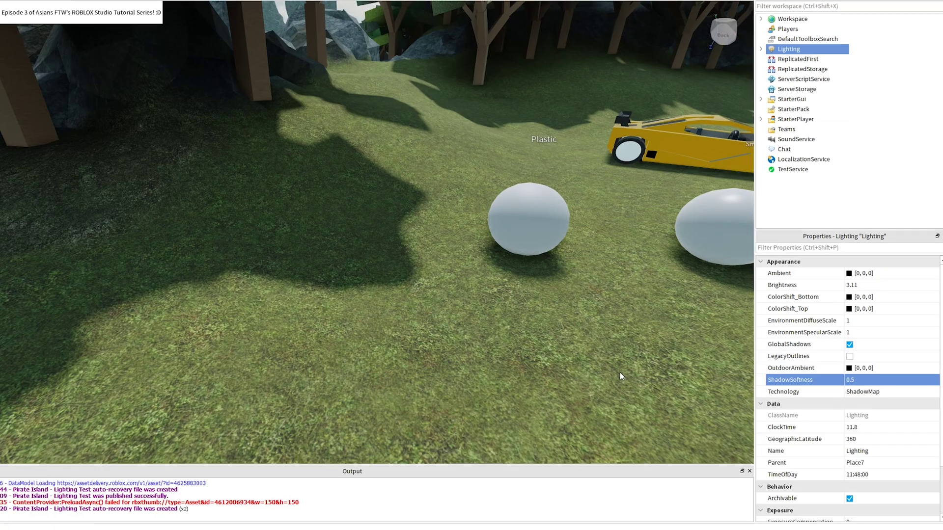
View the whole island from a distance and examine the lighting on the yellow car up close.
{"action": "scroll", "coordinate": [619, 372], "scroll_direction": "down", "scroll_amount": 5}
{"action": "right_click_drag", "start_coordinate": [619, 372], "coordinate": [677, 370]}
{"action": "key", "text": "d"}
{"action": "key", "text": "s"}
{"action": "key", "text": "a"}
{"action": "key", "text": "w"}
{"action": "key", "text": "w"}
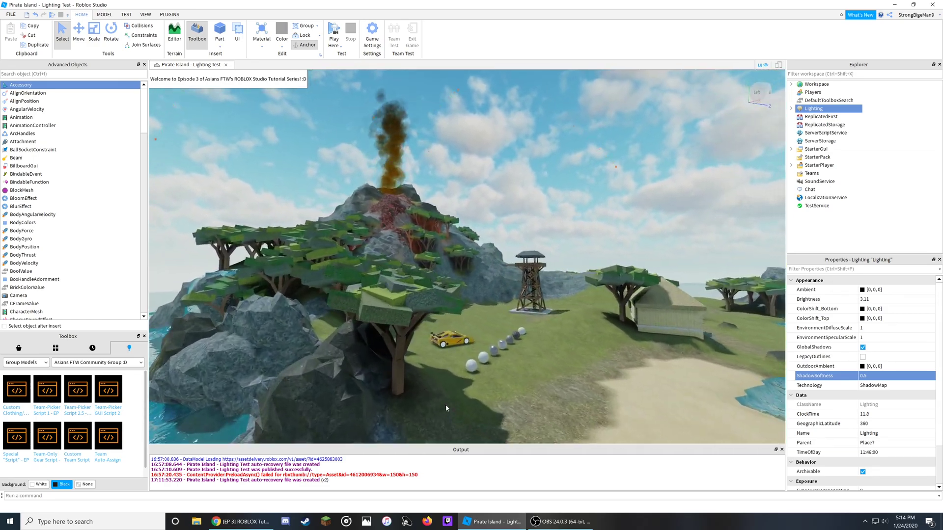
{"action": "key", "text": "w"}
{"action": "right_click_drag", "start_coordinate": [549, 431], "coordinate": [549, 431]}
{"action": "key", "text": "d"}
{"action": "key", "text": "d"}
{"action": "key", "text": "d"}
{"action": "right_click_drag", "start_coordinate": [593, 371], "coordinate": [593, 372]}
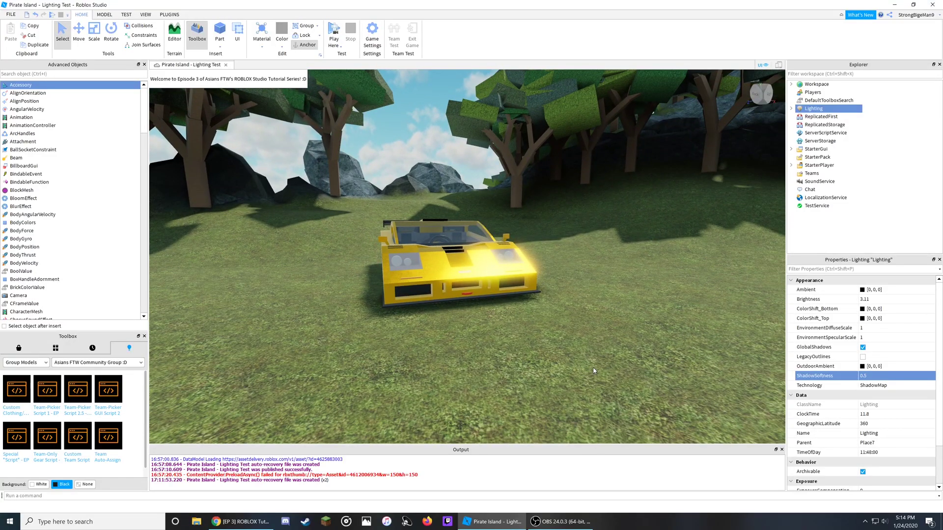